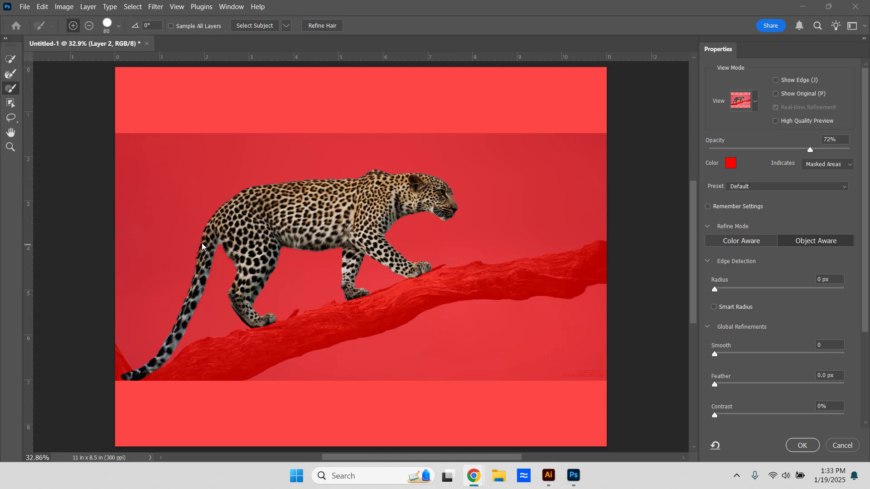
Step: Examine the leopard's selection edges up close along the belly, hind leg and tail
{"action": "left_click", "coordinate": [10, 154]}
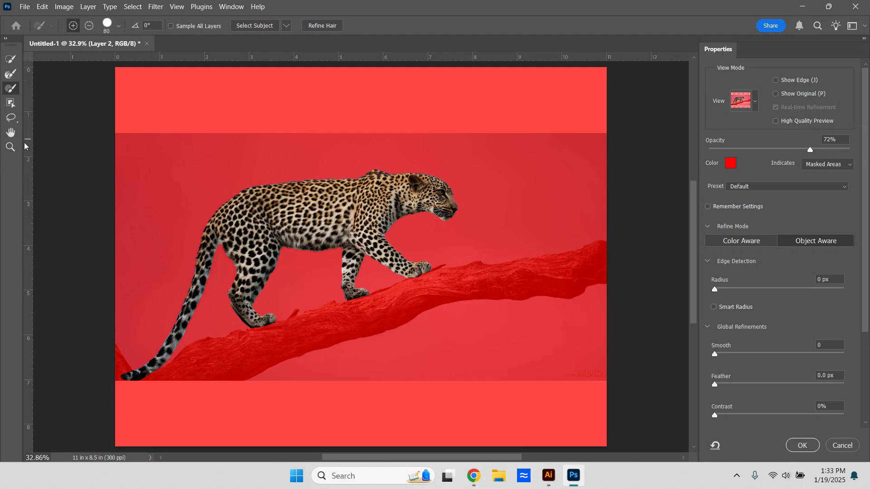
{"action": "left_click", "coordinate": [10, 147]}
{"action": "left_click_drag", "start_coordinate": [322, 244], "coordinate": [321, 243]}
{"action": "left_click", "coordinate": [322, 244]}
{"action": "left_click", "coordinate": [322, 244]}
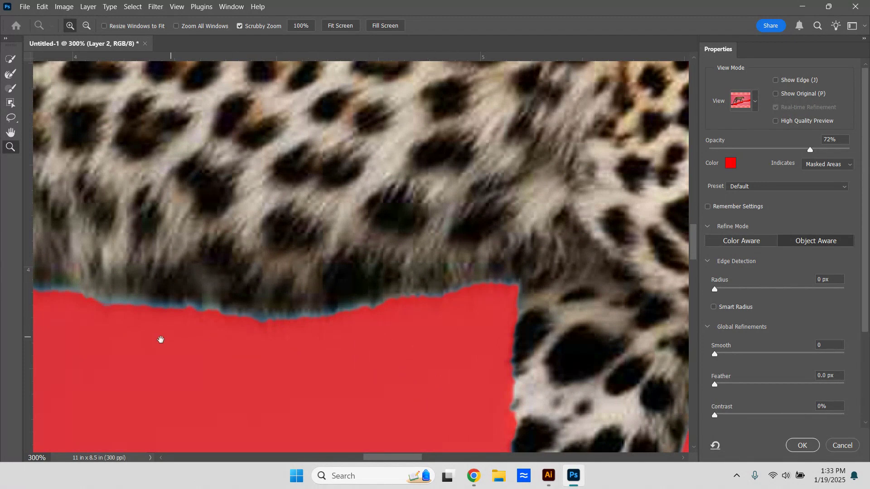
{"action": "left_click_drag", "start_coordinate": [147, 330], "coordinate": [543, 68]}
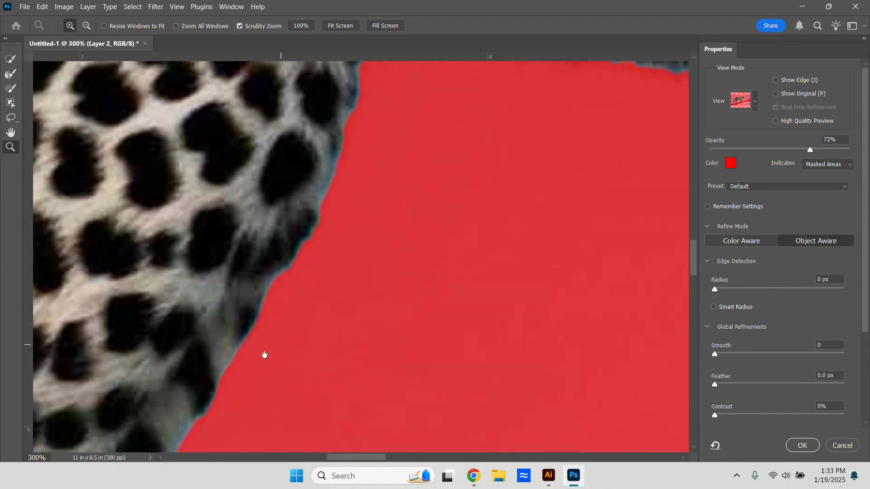
{"action": "left_click_drag", "start_coordinate": [264, 355], "coordinate": [173, 281]}
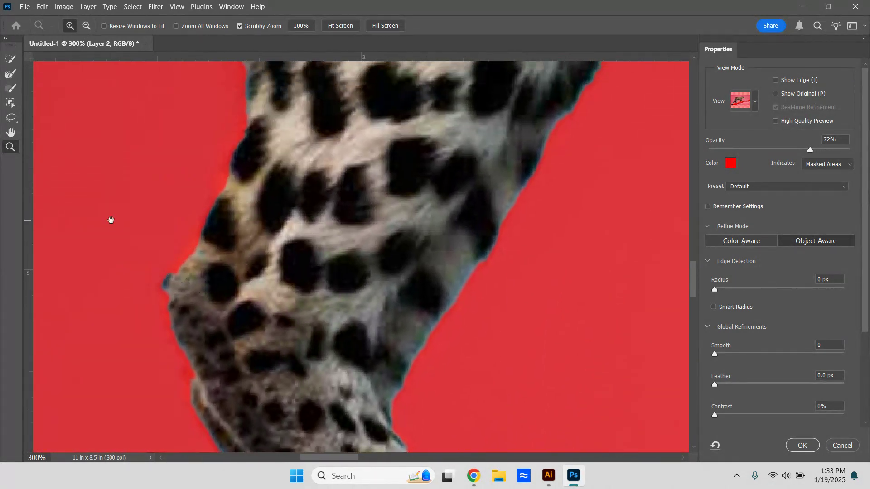
{"action": "left_click_drag", "start_coordinate": [111, 220], "coordinate": [323, 286]}
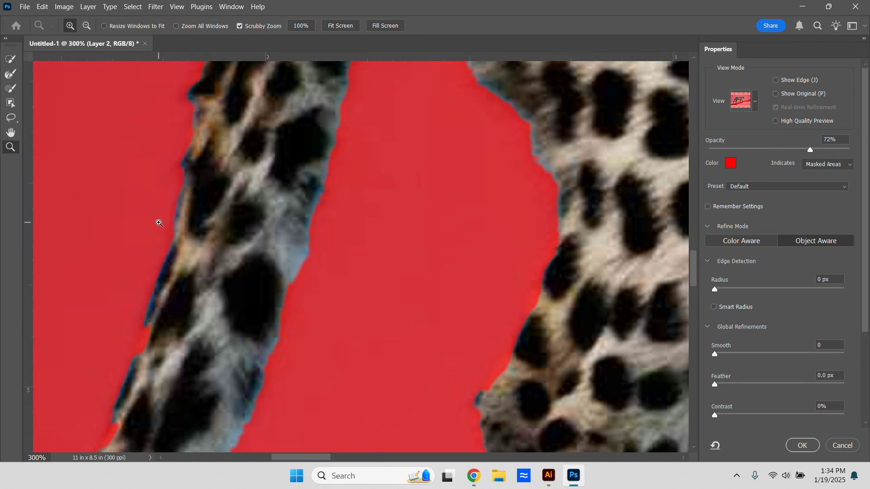
{"action": "key", "text": "ctrl+minus"}
{"action": "key", "text": "ctrl+minus"}
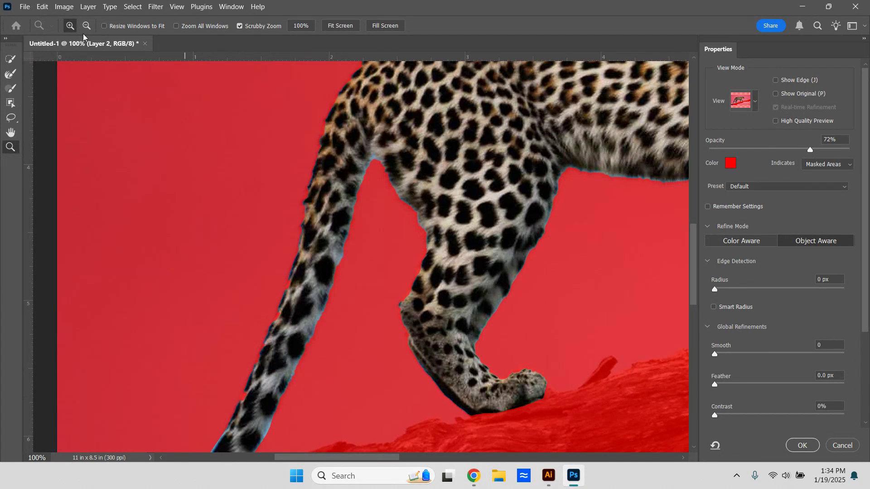
Step: Refine the upper tail's outer fur edge with the Refine Edge Brush at 39 px
{"action": "left_click", "coordinate": [10, 76]}
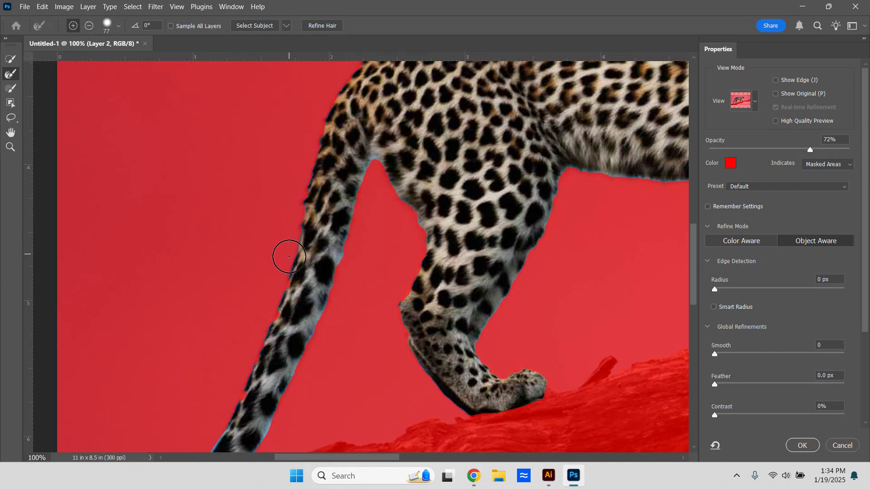
{"action": "left_click", "coordinate": [118, 27]}
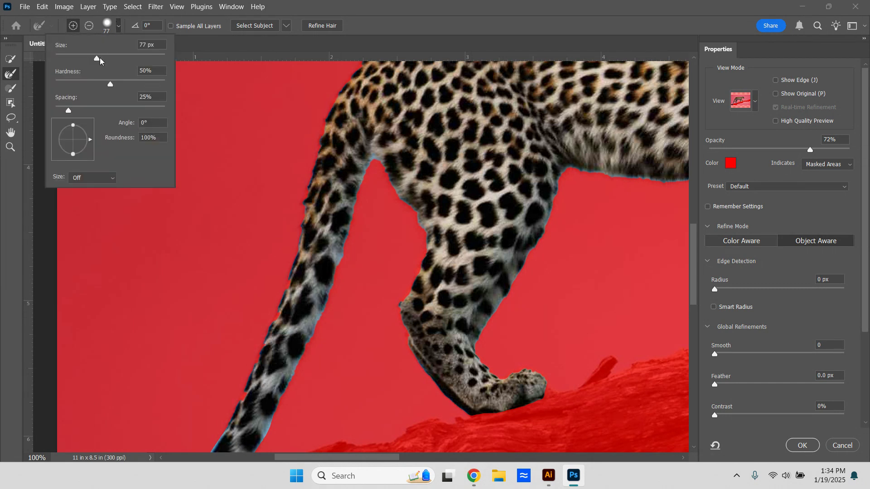
{"action": "left_click_drag", "start_coordinate": [96, 58], "coordinate": [77, 59]}
{"action": "key", "text": "Return"}
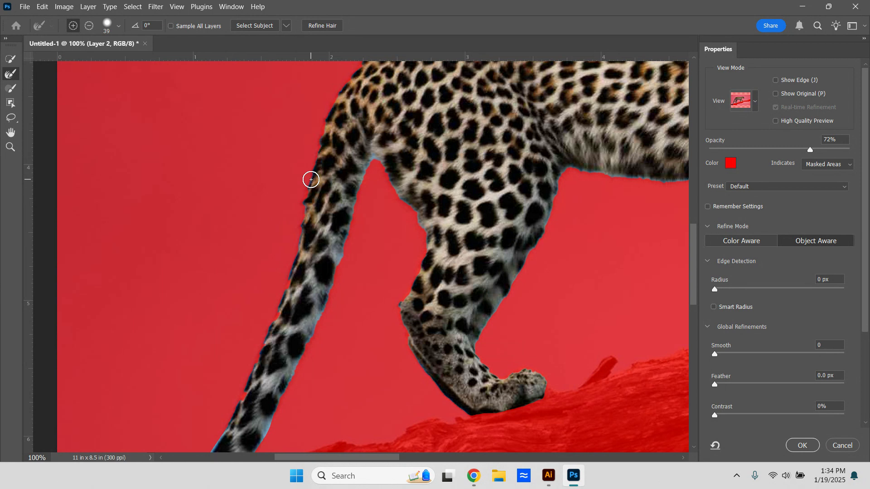
{"action": "mouse_move", "coordinate": [310, 180]}
{"action": "left_mouse_down"}
{"action": "mouse_move", "coordinate": [288, 284]}
{"action": "mouse_move", "coordinate": [239, 403]}
{"action": "left_mouse_up"}
Step: Brush the lower tail's fur edges on both sides toward the tip with the Refine Edge Brush
{"action": "scroll", "coordinate": [279, 332], "scroll_direction": "down", "scroll_amount": 2}
{"action": "scroll", "coordinate": [280, 334], "scroll_direction": "down", "scroll_amount": 5}
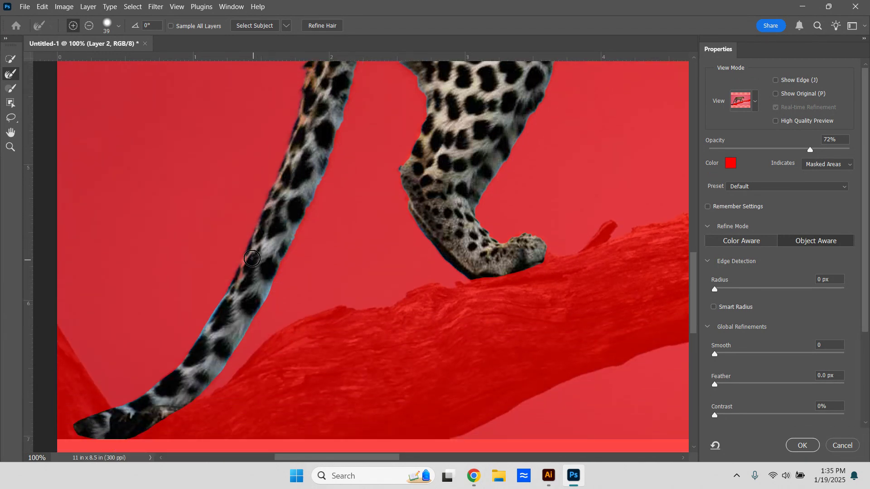
{"action": "left_click_drag", "start_coordinate": [248, 252], "coordinate": [227, 285]}
{"action": "mouse_move", "coordinate": [229, 293]}
{"action": "left_mouse_down"}
{"action": "mouse_move", "coordinate": [187, 362]}
{"action": "mouse_move", "coordinate": [101, 408]}
{"action": "left_mouse_up"}
{"action": "left_click_drag", "start_coordinate": [280, 277], "coordinate": [195, 404]}
{"action": "left_click_drag", "start_coordinate": [227, 361], "coordinate": [274, 284]}
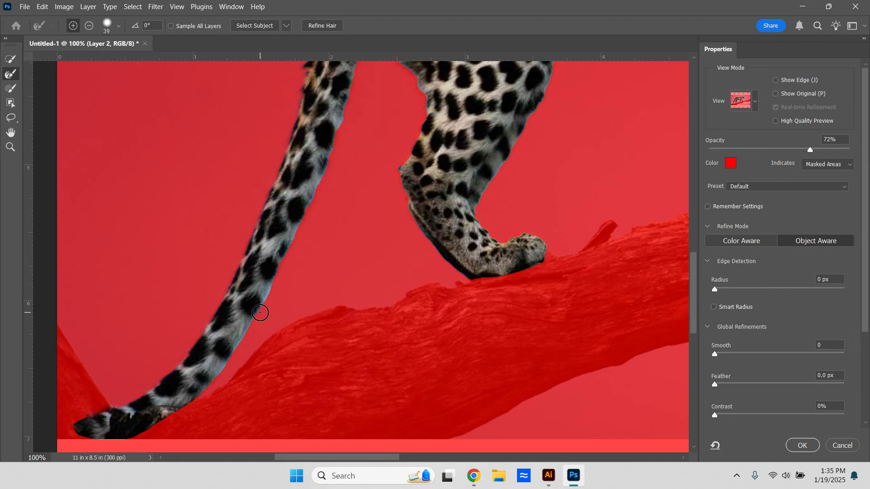
Step: Set the Brush tool to 33 px and try adding and subtracting a patch of background beside the tail
{"action": "left_click", "coordinate": [8, 90]}
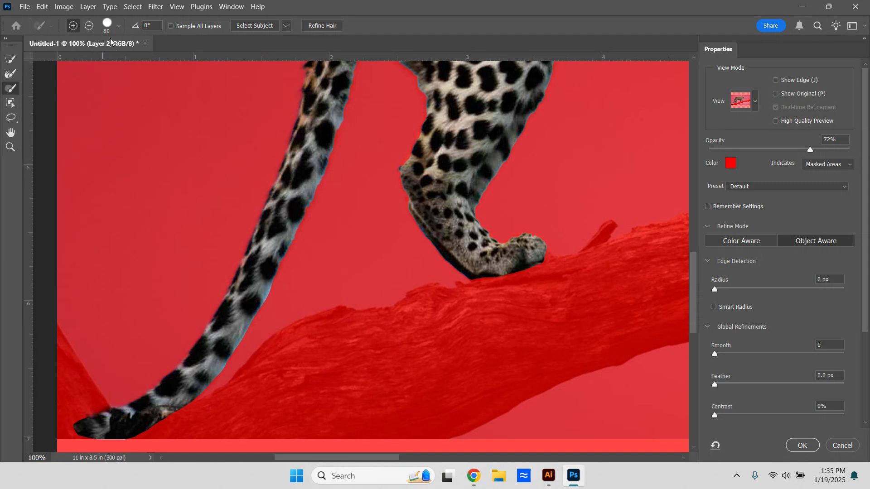
{"action": "left_click", "coordinate": [119, 28]}
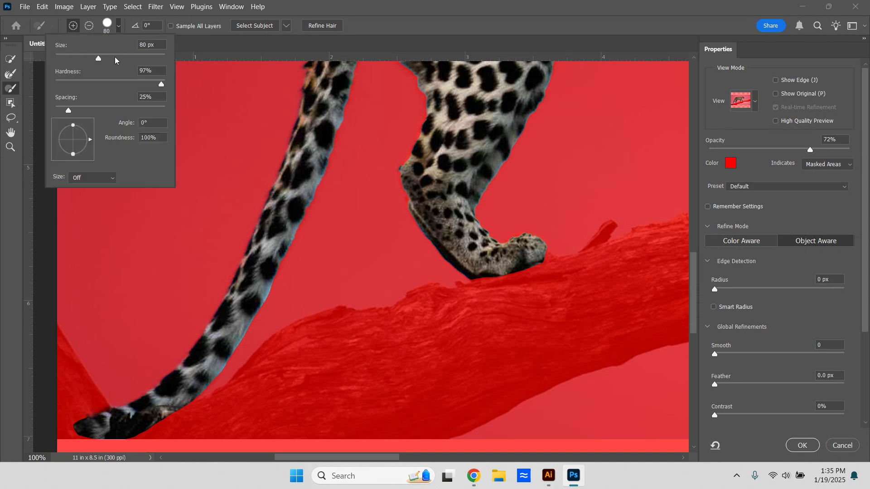
{"action": "left_click_drag", "start_coordinate": [99, 58], "coordinate": [74, 61]}
{"action": "key", "text": "Return"}
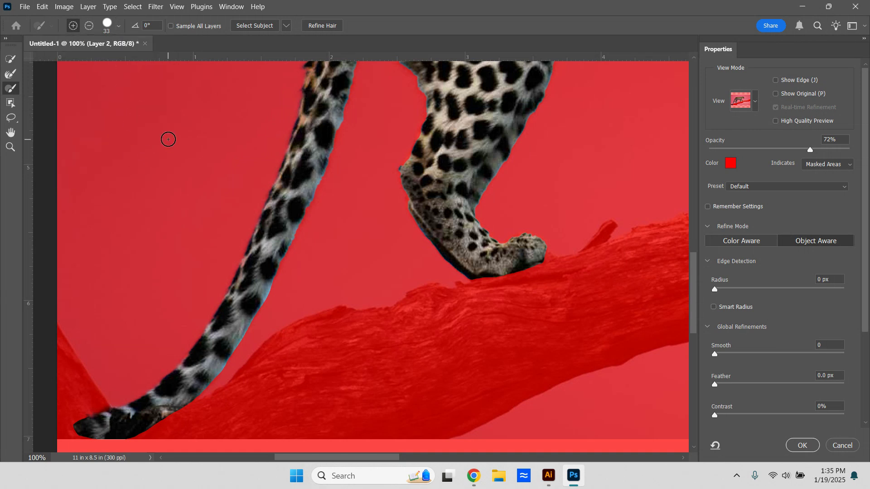
{"action": "mouse_move", "coordinate": [168, 138]}
{"action": "left_mouse_down"}
{"action": "mouse_move", "coordinate": [158, 159]}
{"action": "mouse_move", "coordinate": [165, 187]}
{"action": "left_mouse_up"}
{"action": "left_click", "coordinate": [89, 28]}
Step: Paint the missing fur near the base of the tail back into the selection with the Brush tool in add mode
{"action": "scroll", "coordinate": [361, 240], "scroll_direction": "up", "scroll_amount": 1}
{"action": "scroll", "coordinate": [361, 240], "scroll_direction": "up", "scroll_amount": 3}
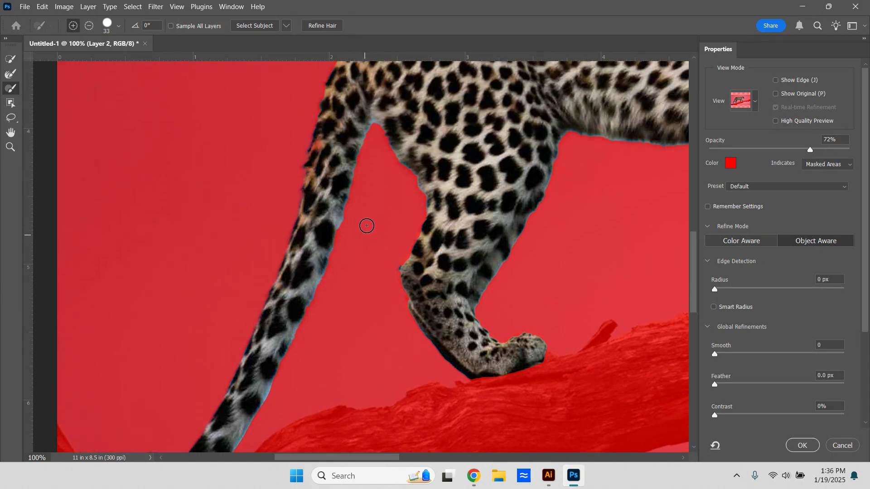
{"action": "mouse_move", "coordinate": [327, 135]}
{"action": "left_mouse_down"}
{"action": "mouse_move", "coordinate": [311, 180]}
{"action": "mouse_move", "coordinate": [332, 120]}
{"action": "mouse_move", "coordinate": [343, 114]}
{"action": "left_mouse_up"}
{"action": "scroll", "coordinate": [493, 140], "scroll_direction": "up", "scroll_amount": 5}
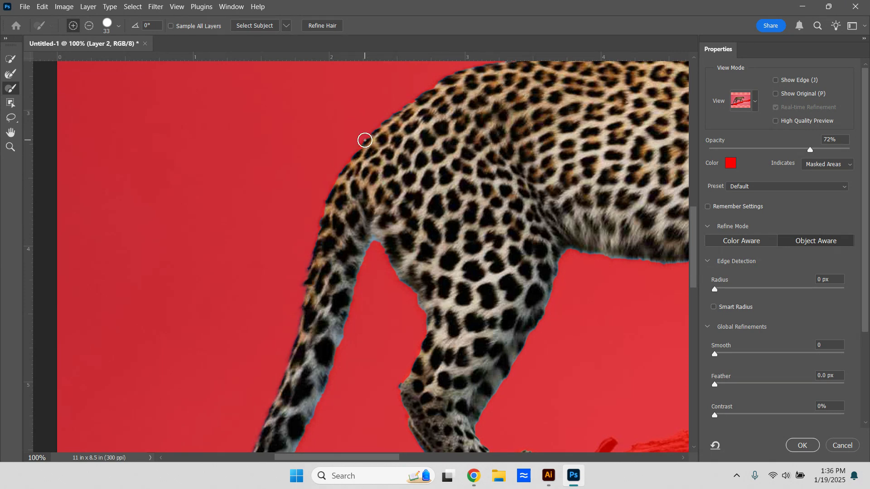
Step: Paint the missing fur along the hind leg's inner edge, just below the belly, back into the selection
{"action": "key", "text": "ctrl+0"}
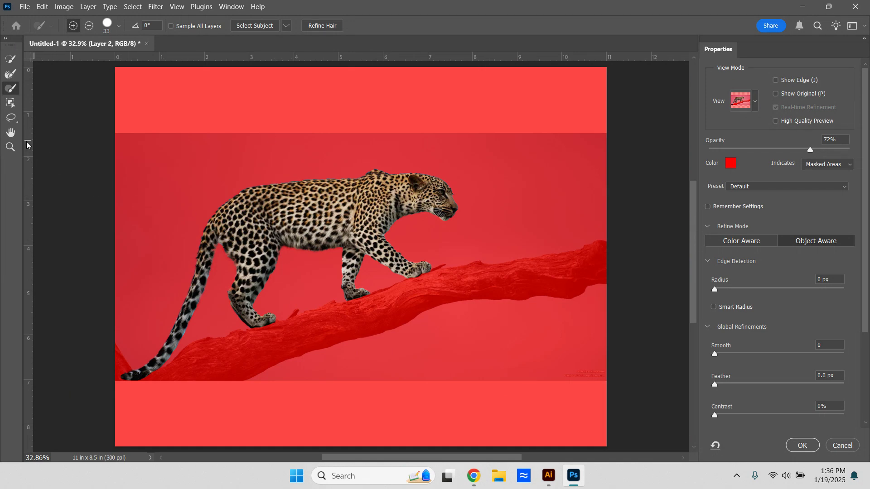
{"action": "left_click", "coordinate": [10, 147]}
{"action": "left_click_drag", "start_coordinate": [312, 252], "coordinate": [281, 198]}
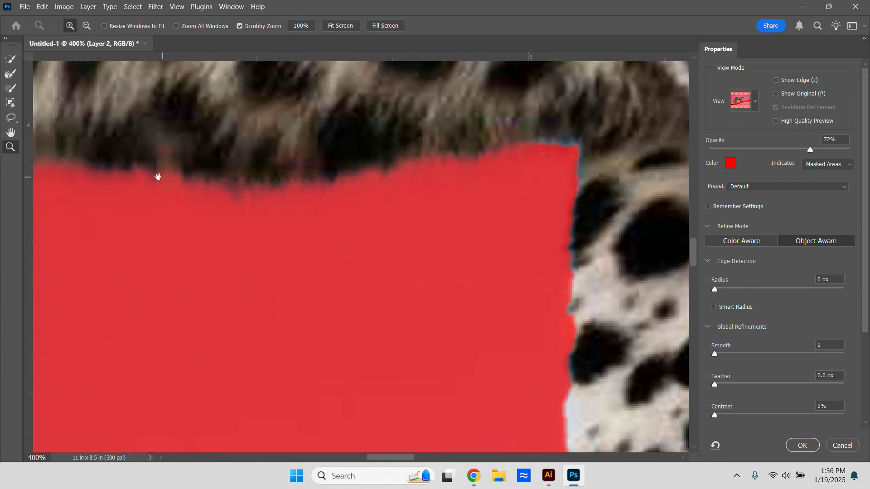
{"action": "left_click_drag", "start_coordinate": [158, 177], "coordinate": [469, 238]}
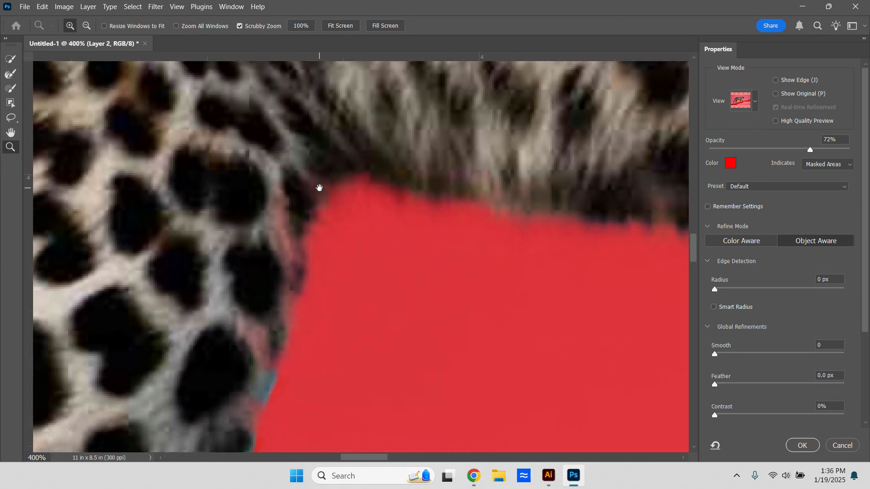
{"action": "left_click_drag", "start_coordinate": [319, 187], "coordinate": [307, 175]}
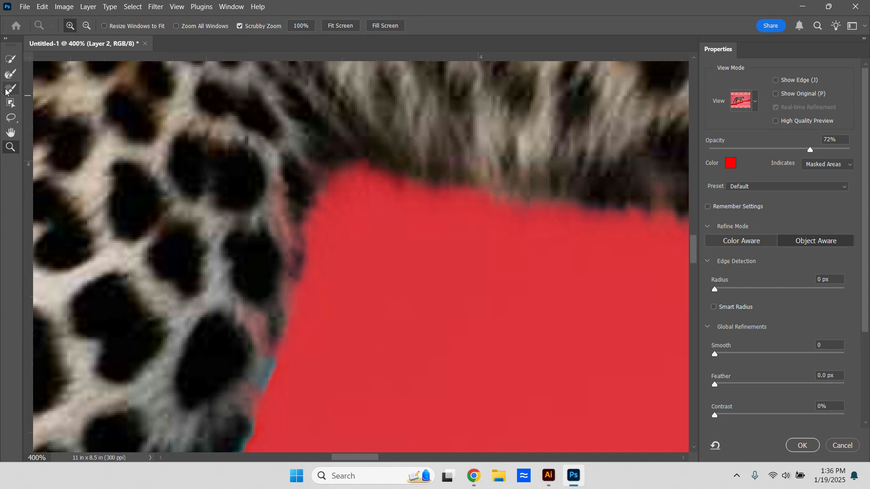
{"action": "left_click", "coordinate": [11, 90]}
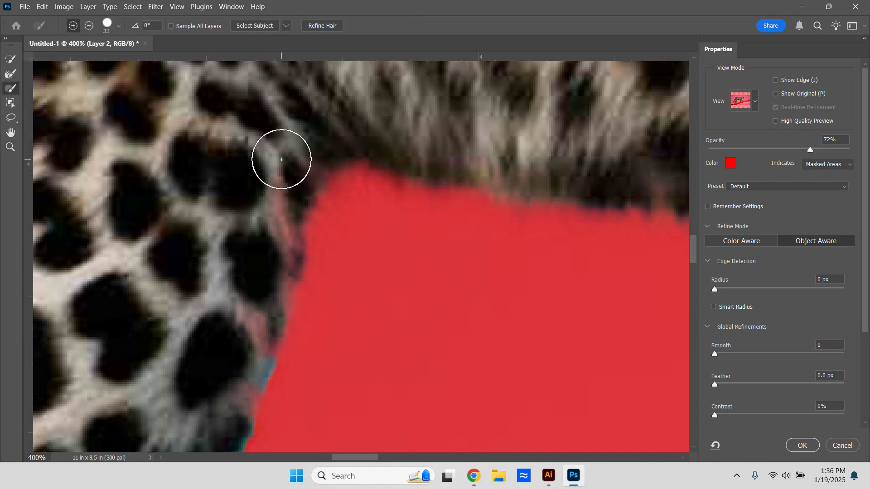
{"action": "mouse_move", "coordinate": [261, 237]}
{"action": "left_mouse_down"}
{"action": "mouse_move", "coordinate": [237, 331]}
{"action": "mouse_move", "coordinate": [248, 320]}
{"action": "mouse_move", "coordinate": [245, 295]}
{"action": "left_mouse_up"}
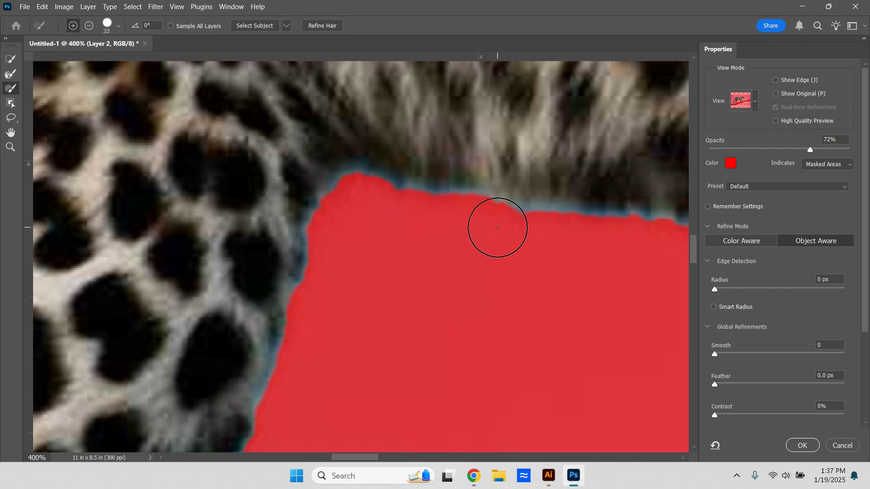
Step: Apply Refine Hair to the selection and brush the lost fur on the hind leg's inner edge back in
{"action": "key", "text": "ctrl+minus"}
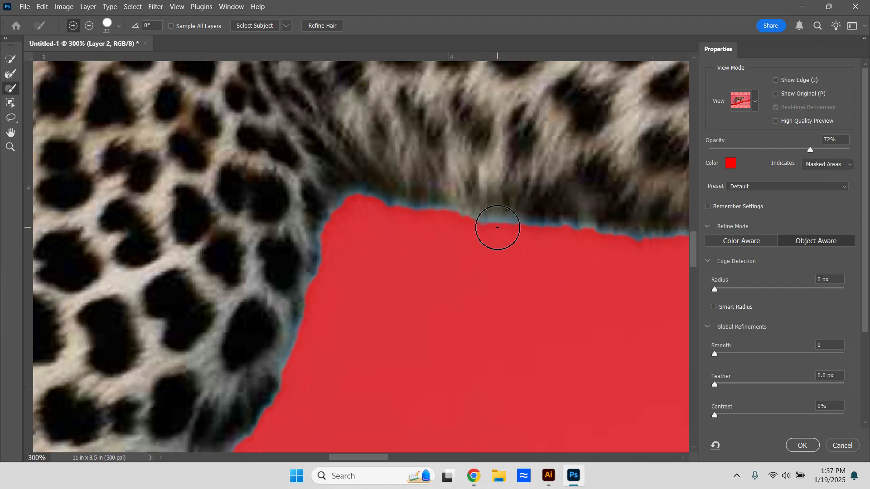
{"action": "key", "text": "ctrl+minus"}
{"action": "scroll", "coordinate": [498, 294], "scroll_direction": "right", "scroll_amount": 3}
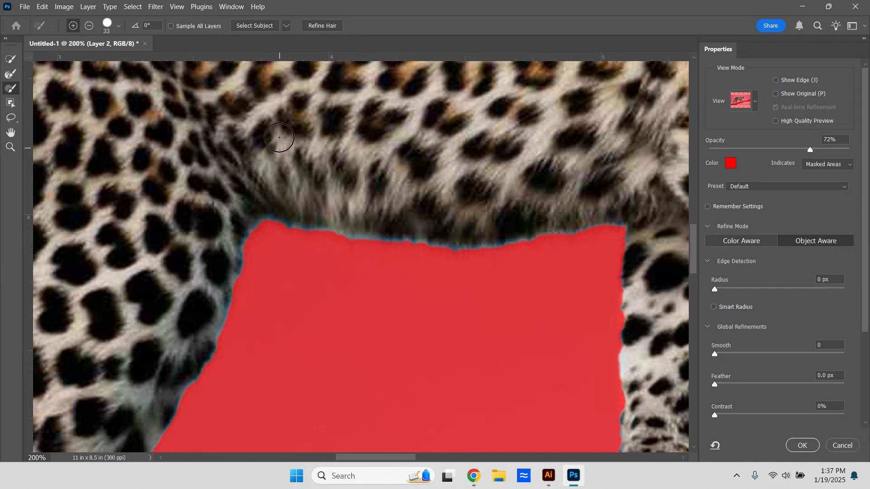
{"action": "left_click", "coordinate": [315, 28]}
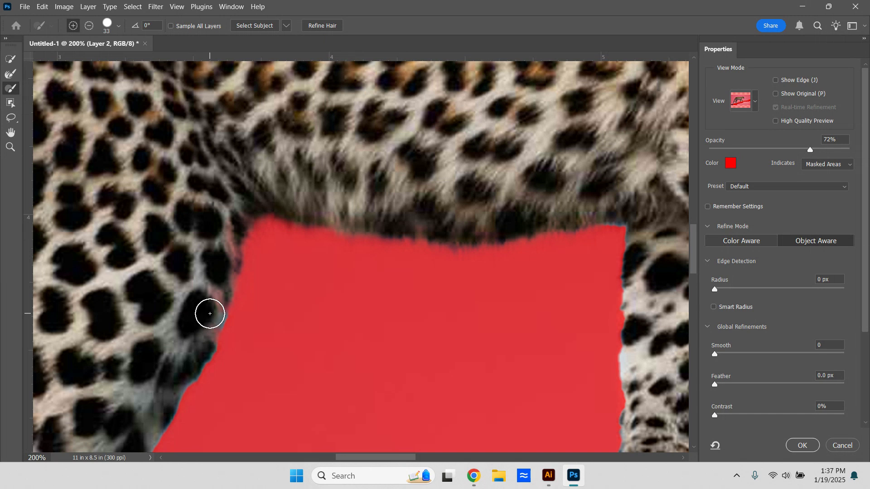
{"action": "mouse_move", "coordinate": [210, 309]}
{"action": "left_mouse_down"}
{"action": "mouse_move", "coordinate": [212, 259]}
{"action": "mouse_move", "coordinate": [224, 233]}
{"action": "mouse_move", "coordinate": [210, 309]}
{"action": "left_mouse_up"}
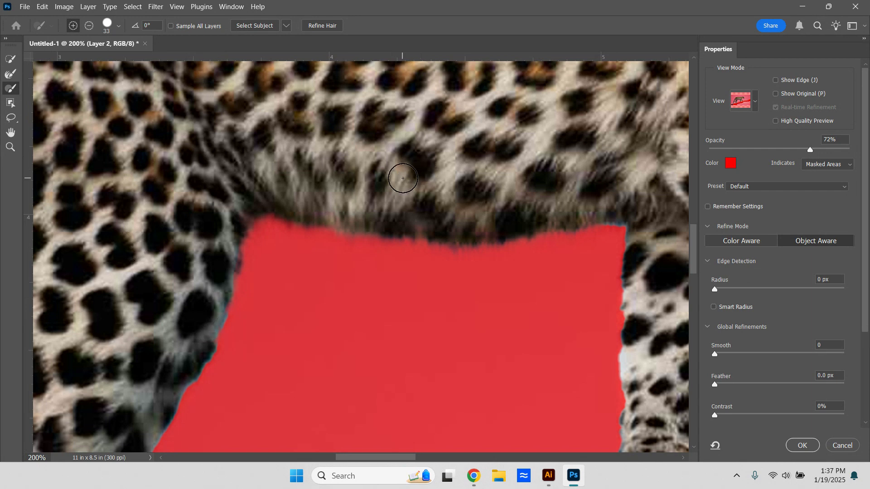
Step: Subtract the stray background specks along the tail's outer edge from the selection with the Brush tool
{"action": "left_click_drag", "start_coordinate": [256, 157], "coordinate": [263, 396]}
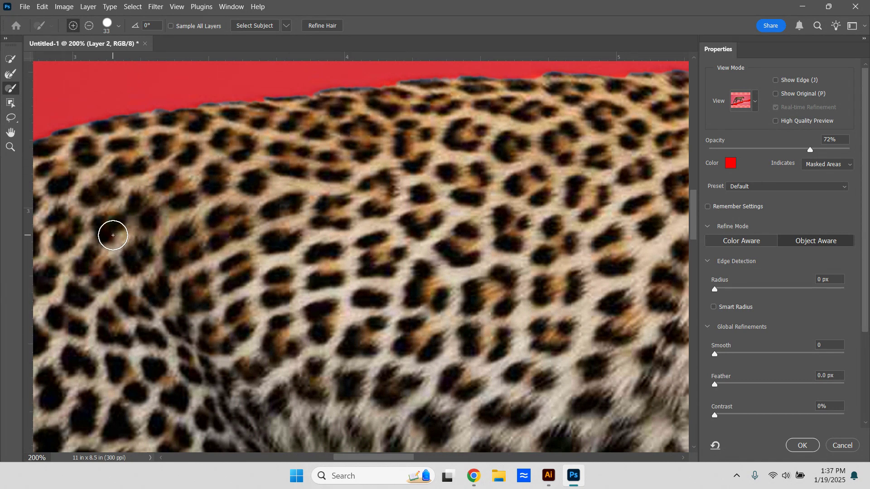
{"action": "left_click_drag", "start_coordinate": [112, 235], "coordinate": [361, 256]}
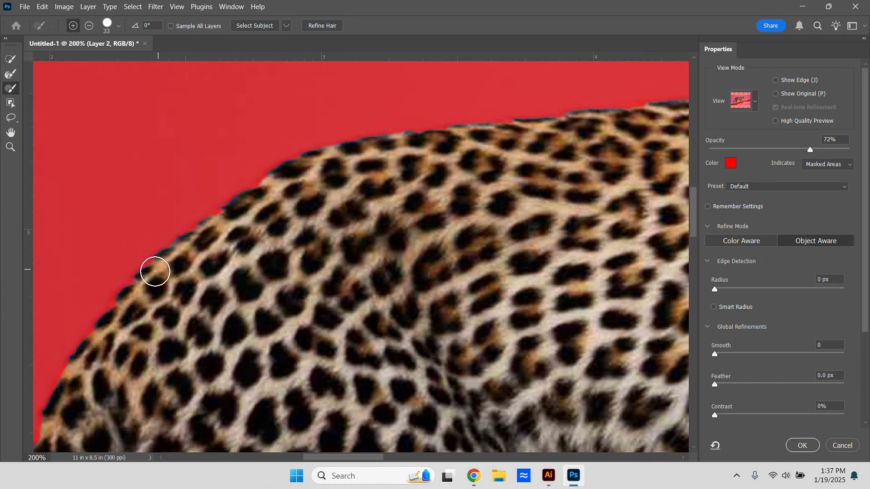
{"action": "left_click_drag", "start_coordinate": [267, 320], "coordinate": [495, 87]}
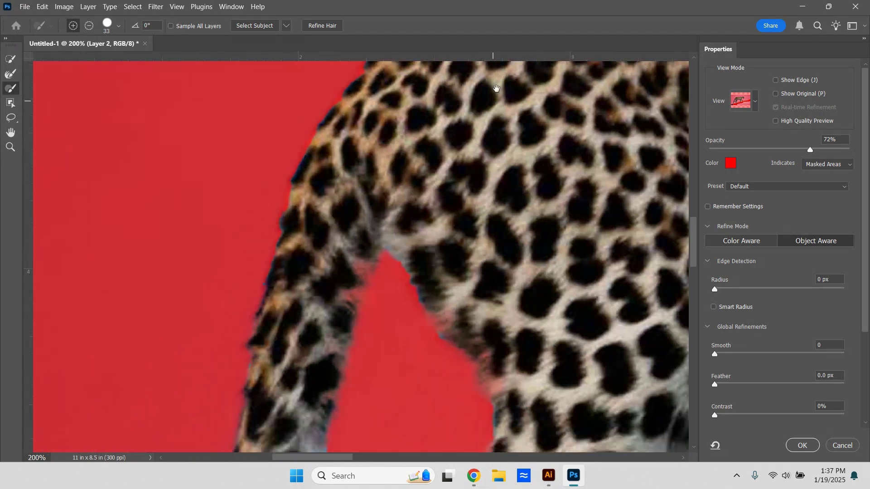
{"action": "left_click_drag", "start_coordinate": [473, 265], "coordinate": [549, 164]}
{"action": "left_click_drag", "start_coordinate": [303, 342], "coordinate": [374, 142]}
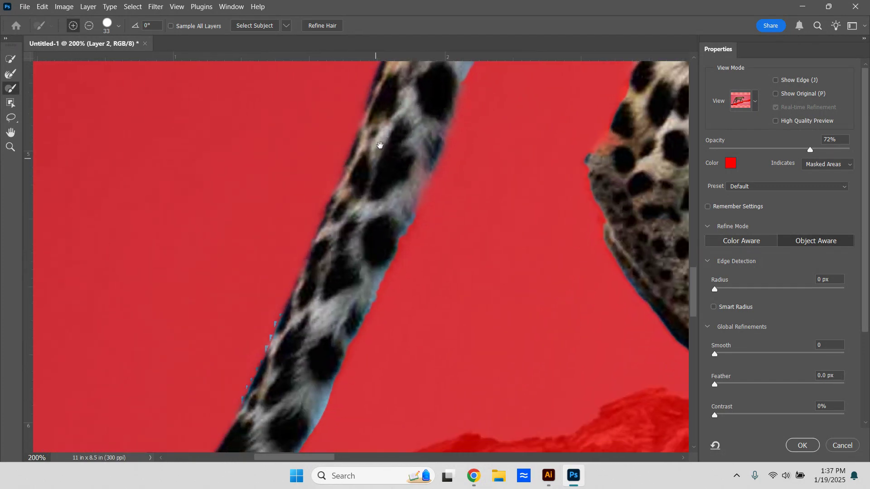
{"action": "left_click_drag", "start_coordinate": [332, 192], "coordinate": [332, 213]}
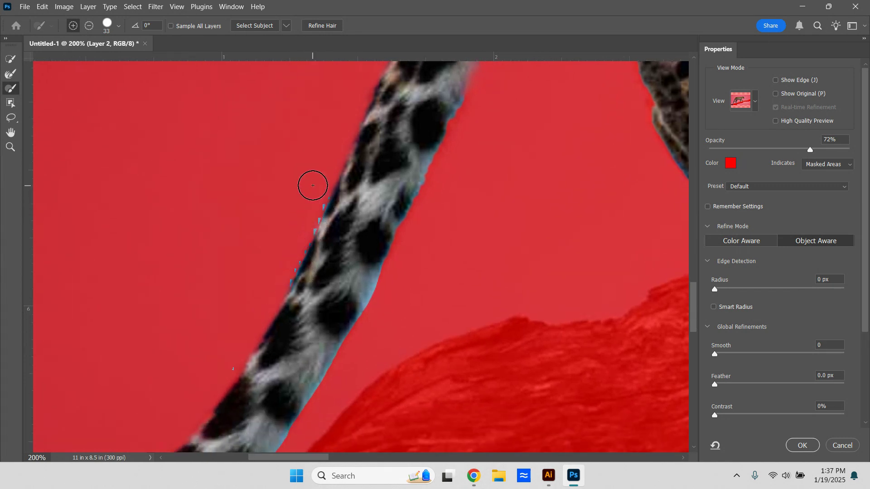
{"action": "left_click", "coordinate": [89, 26]}
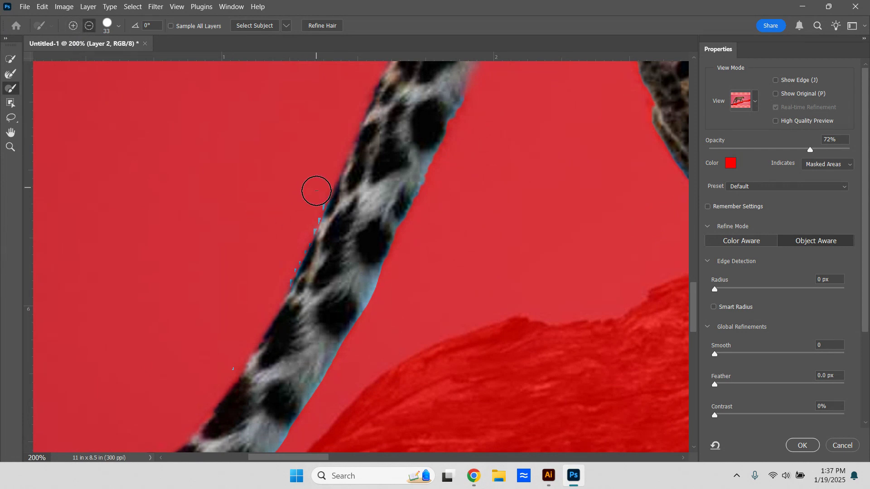
{"action": "mouse_move", "coordinate": [316, 196]}
{"action": "left_mouse_down"}
{"action": "mouse_move", "coordinate": [278, 282]}
{"action": "mouse_move", "coordinate": [301, 227]}
{"action": "mouse_move", "coordinate": [232, 295]}
{"action": "mouse_move", "coordinate": [217, 355]}
{"action": "mouse_move", "coordinate": [223, 367]}
{"action": "mouse_move", "coordinate": [372, 369]}
{"action": "mouse_move", "coordinate": [401, 327]}
{"action": "mouse_move", "coordinate": [375, 300]}
{"action": "mouse_move", "coordinate": [389, 316]}
{"action": "left_mouse_up"}
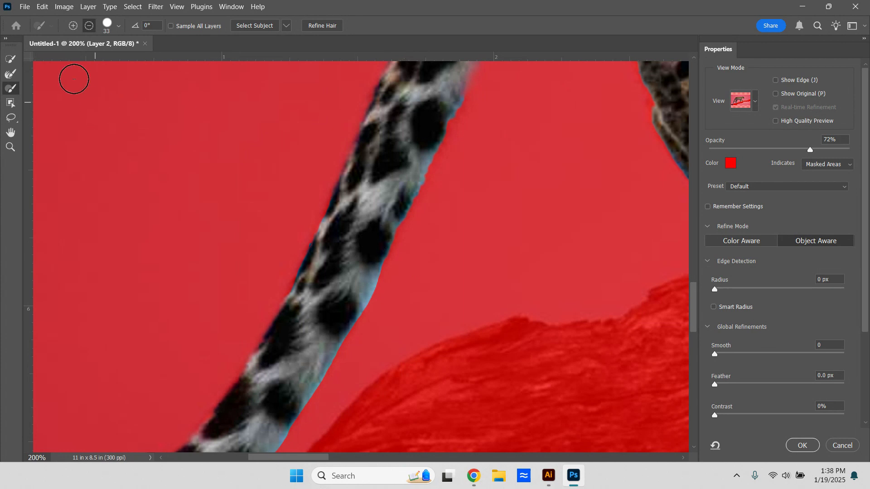
Step: Refine the tail's inner edge from mid-length down toward the tip with the Refine Edge Brush at 20 px
{"action": "left_click", "coordinate": [12, 76]}
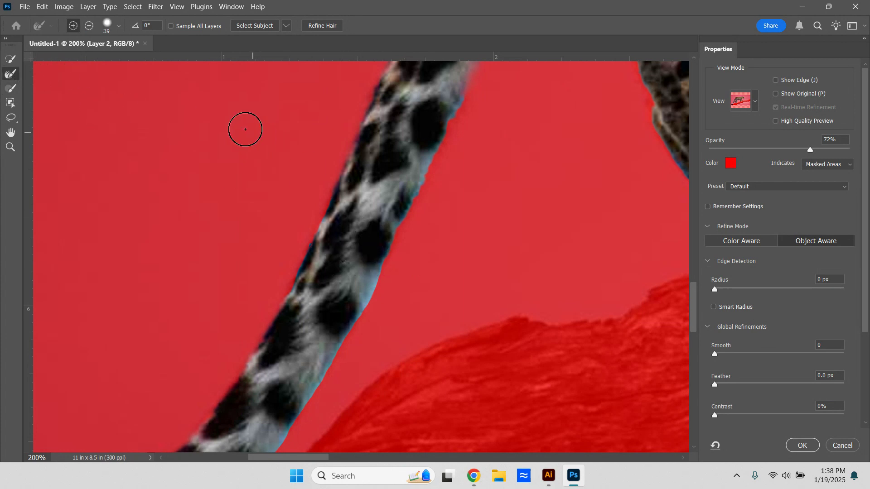
{"action": "left_click", "coordinate": [119, 26]}
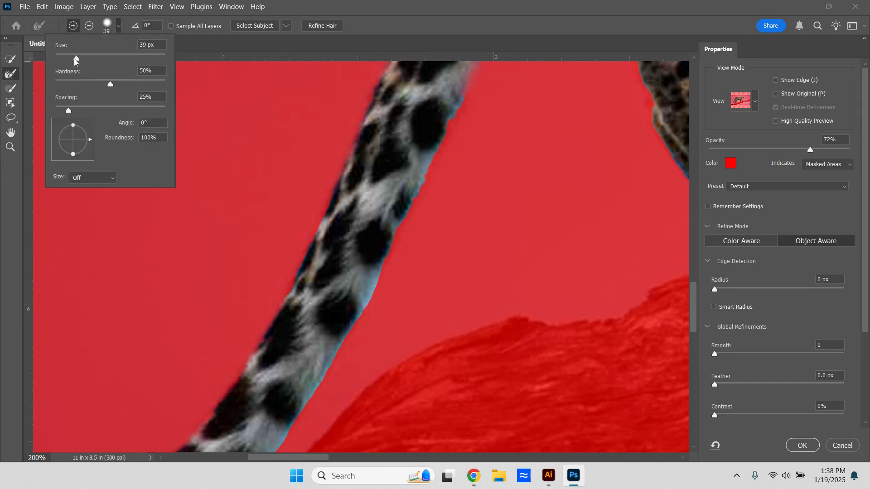
{"action": "key", "text": "Return"}
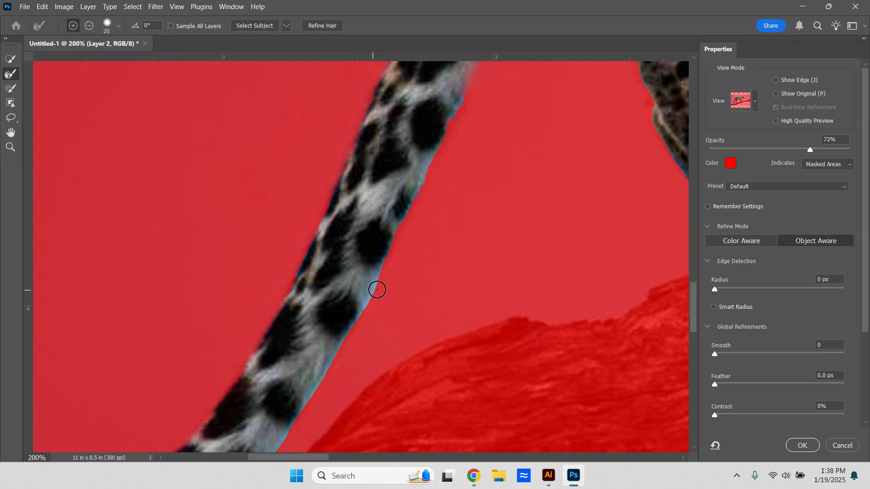
{"action": "left_click_drag", "start_coordinate": [375, 289], "coordinate": [311, 393]}
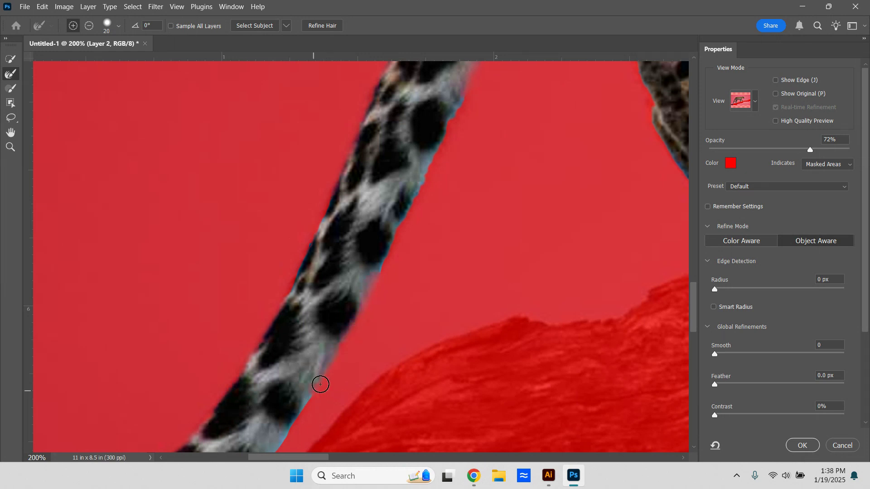
{"action": "left_click_drag", "start_coordinate": [381, 270], "coordinate": [464, 100]}
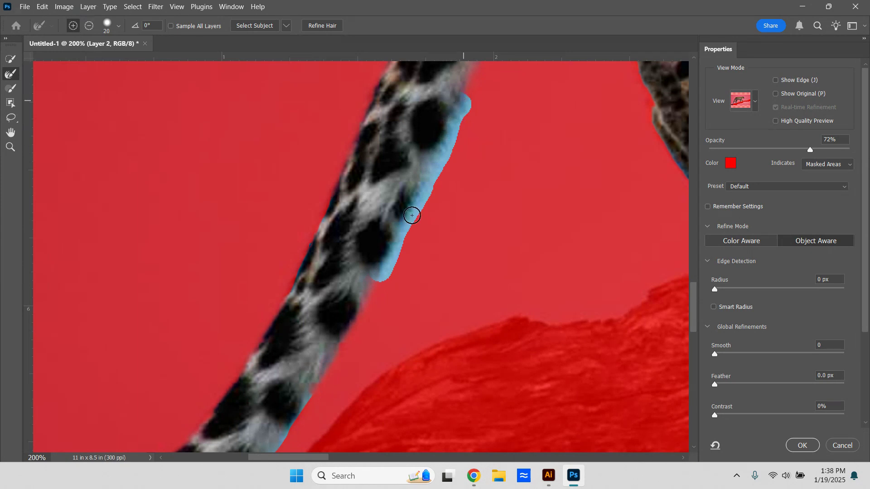
{"action": "scroll", "coordinate": [385, 282], "scroll_direction": "down", "scroll_amount": 2}
{"action": "scroll", "coordinate": [385, 281], "scroll_direction": "down", "scroll_amount": 5}
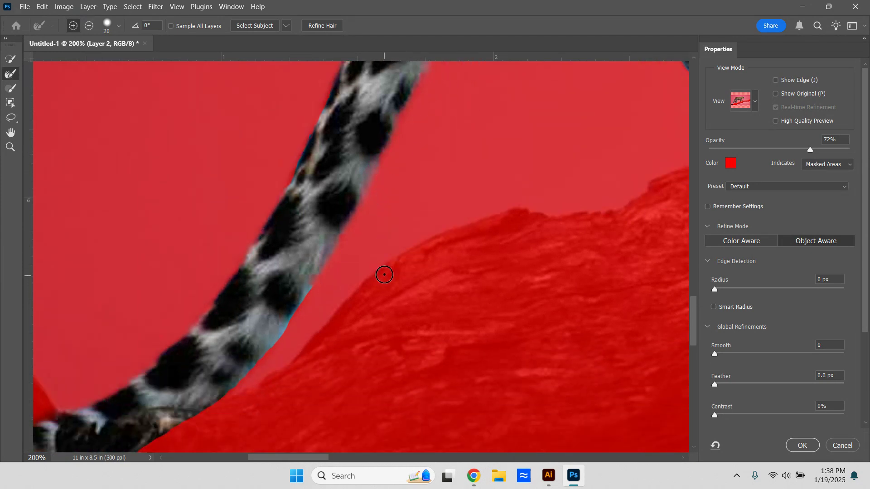
{"action": "left_click_drag", "start_coordinate": [317, 244], "coordinate": [243, 334]}
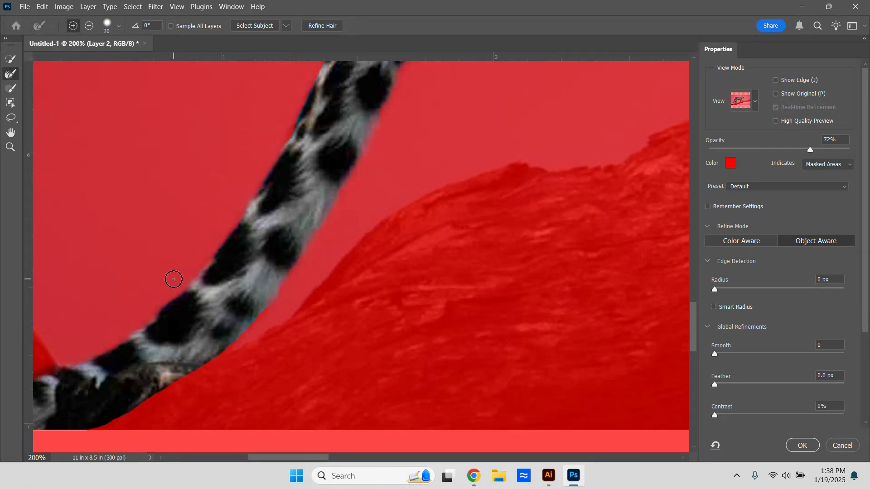
Step: Check the edges around the leopard's head and whole body, and accept the refined selection
{"action": "left_click_drag", "start_coordinate": [438, 217], "coordinate": [274, 294]}
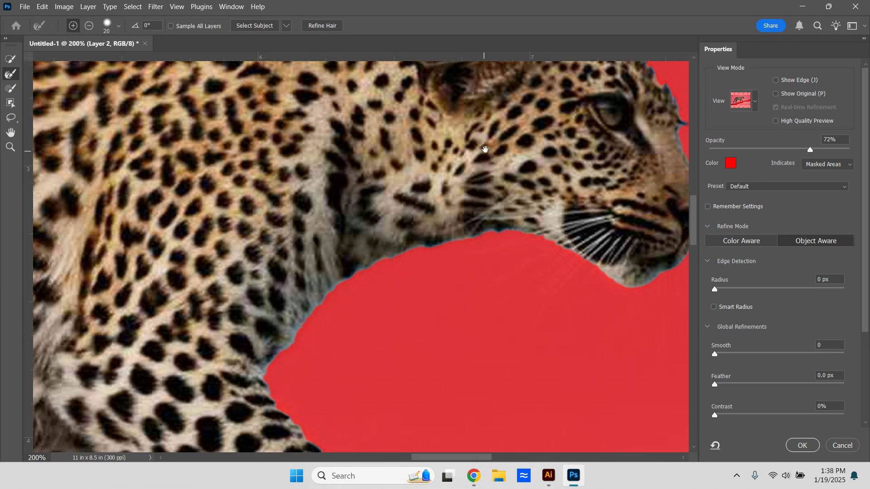
{"action": "left_click_drag", "start_coordinate": [485, 150], "coordinate": [410, 268]}
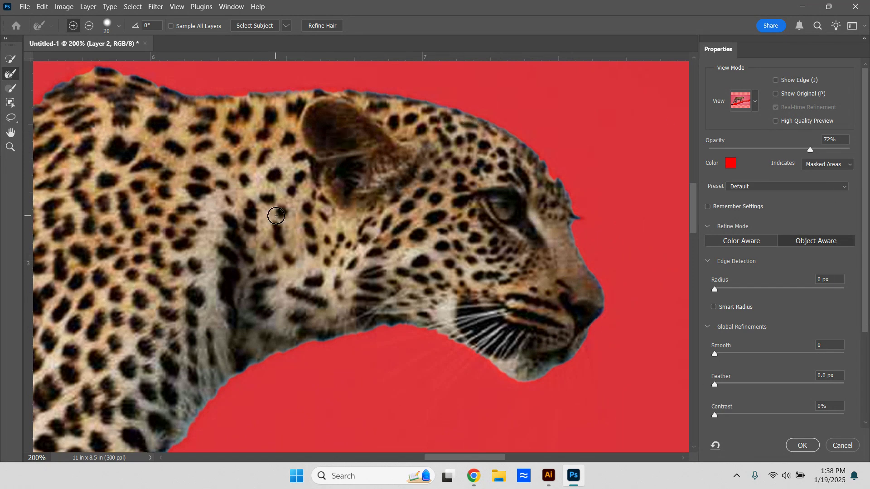
{"action": "key", "text": "ctrl+0"}
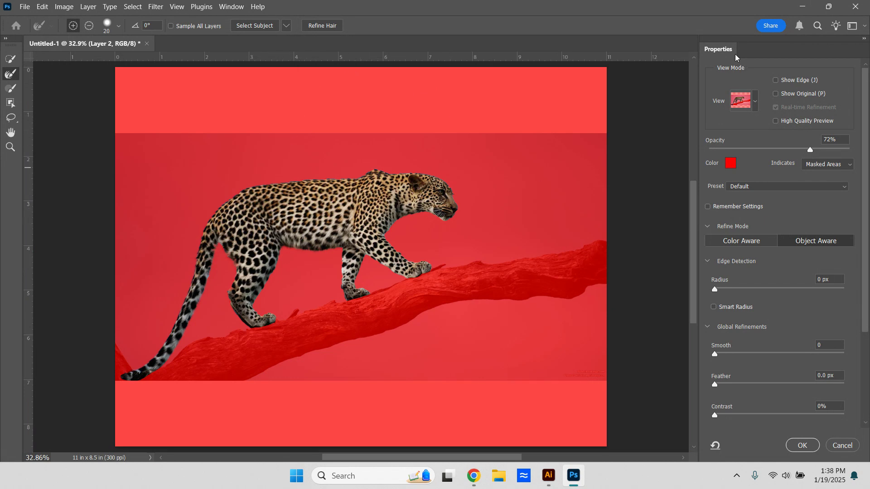
{"action": "left_click", "coordinate": [799, 446]}
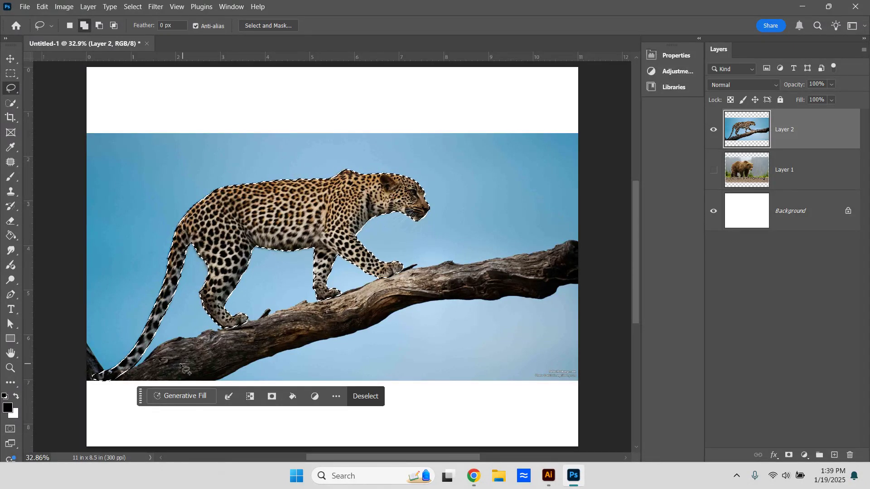
Step: Add a layer mask to Layer 2 from the leopard selection to hide the sky and branch
{"action": "left_click_drag", "start_coordinate": [138, 403], "coordinate": [240, 108]}
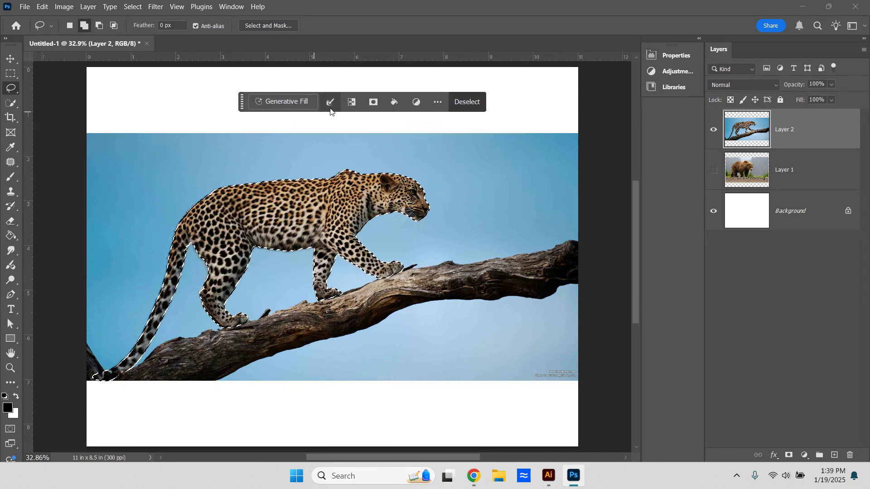
{"action": "left_click", "coordinate": [374, 103]}
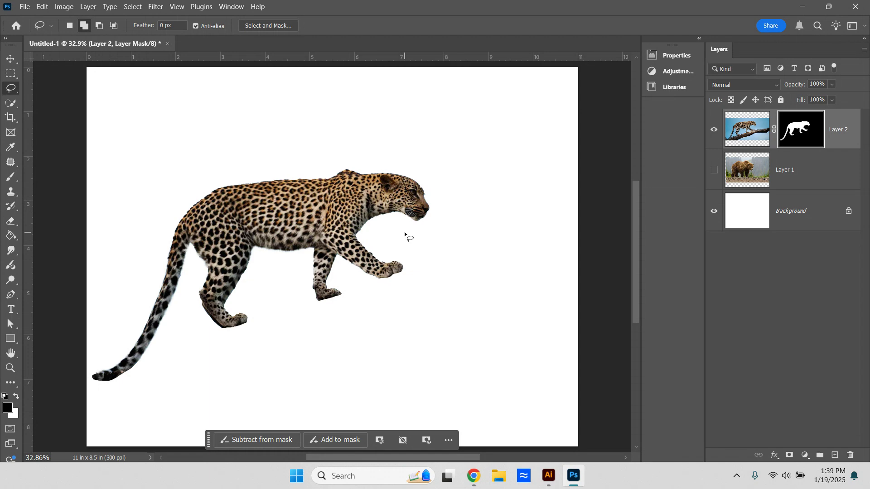
{"action": "key", "text": "ctrl+z"}
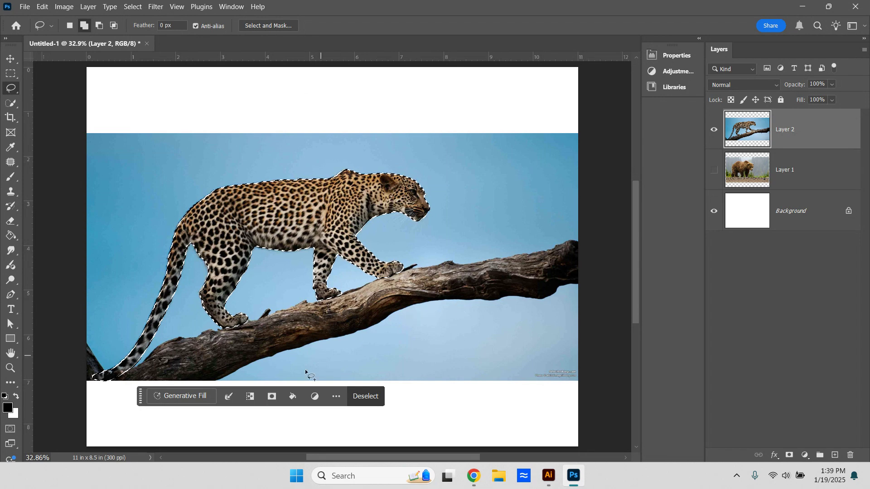
{"action": "left_click", "coordinate": [272, 397]}
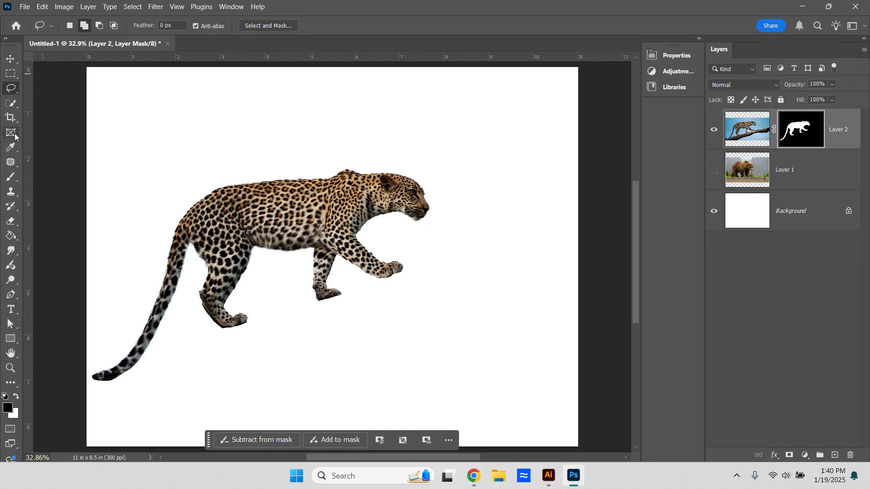
Step: Set up the Brush tool with a size of 143 px
{"action": "left_click", "coordinate": [14, 181]}
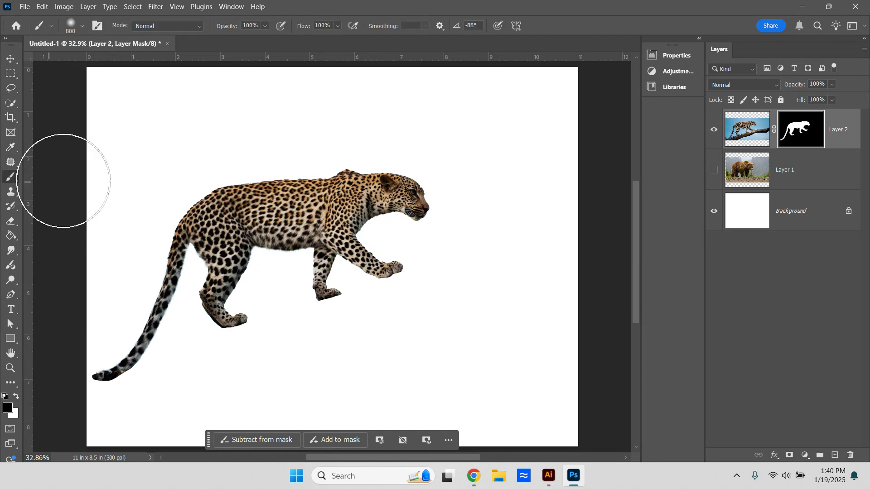
{"action": "left_click", "coordinate": [82, 28]}
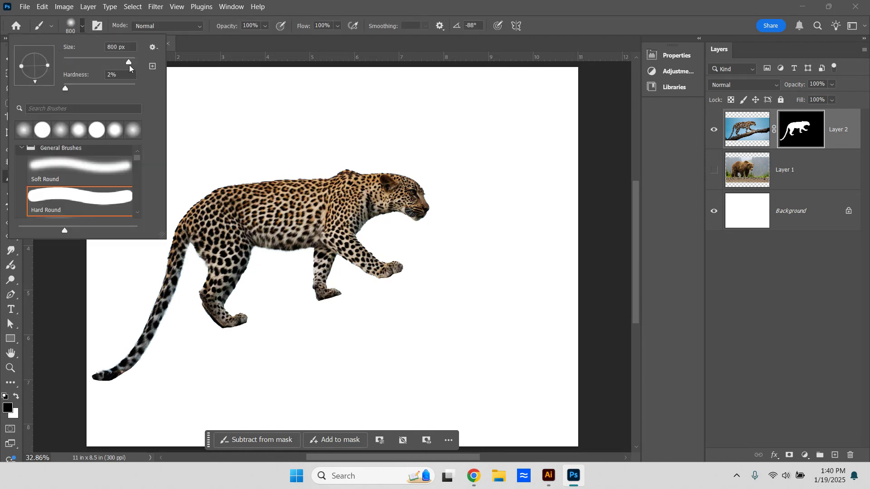
{"action": "left_click", "coordinate": [89, 66]}
{"action": "left_click_drag", "start_coordinate": [88, 63], "coordinate": [105, 62]}
{"action": "left_click", "coordinate": [170, 139]}
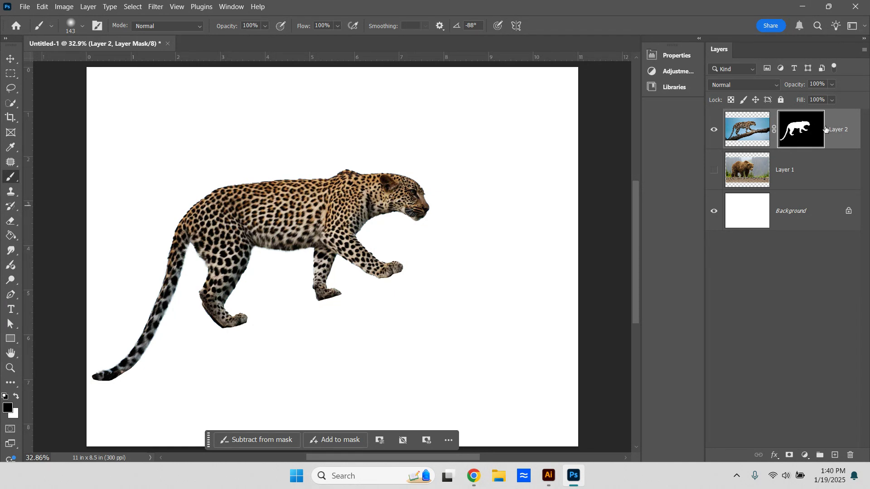
Step: Target Layer 2's image instead of its mask, paint a black stroke across the leopard's body, and undo it
{"action": "left_click", "coordinate": [751, 126]}
{"action": "left_click", "coordinate": [806, 132]}
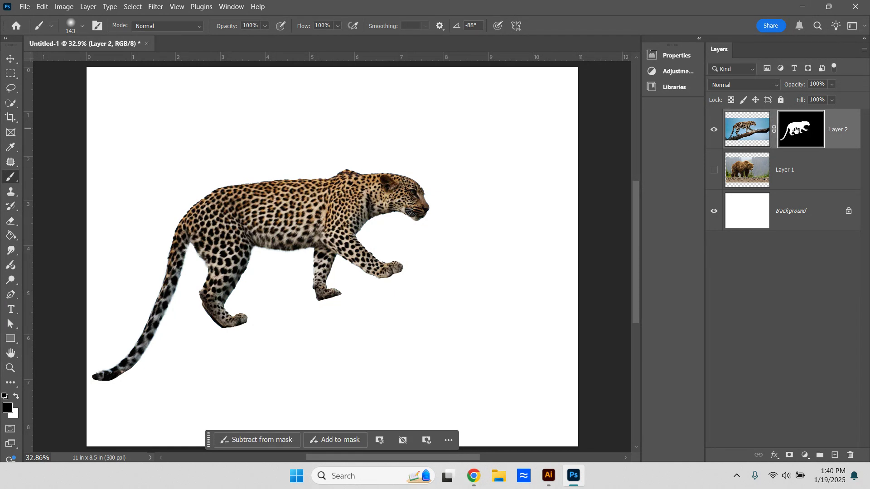
{"action": "left_click", "coordinate": [743, 128]}
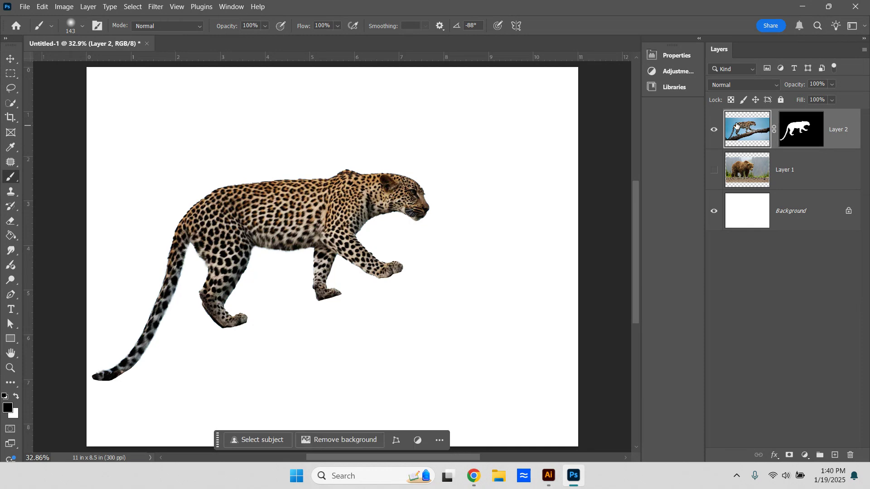
{"action": "left_click", "coordinate": [802, 125]}
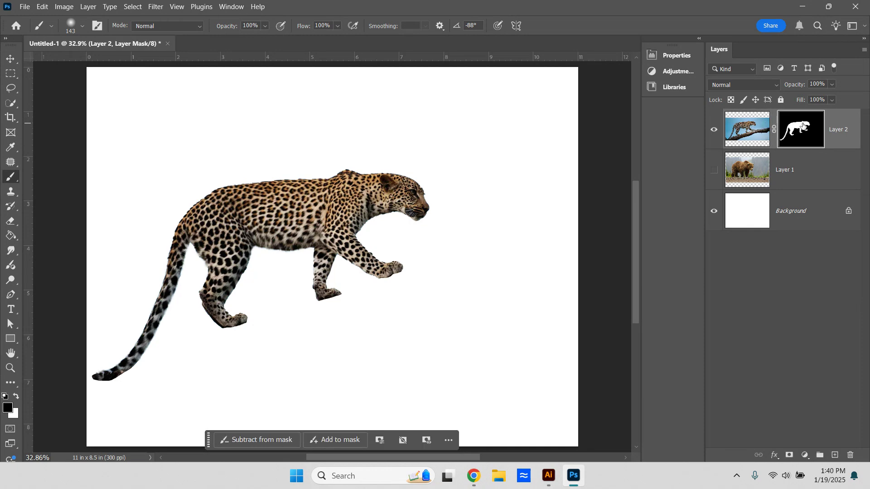
{"action": "left_click", "coordinate": [752, 124]}
{"action": "mouse_move", "coordinate": [325, 202]}
{"action": "left_mouse_down"}
{"action": "mouse_move", "coordinate": [305, 197]}
{"action": "mouse_move", "coordinate": [270, 212]}
{"action": "left_mouse_up"}
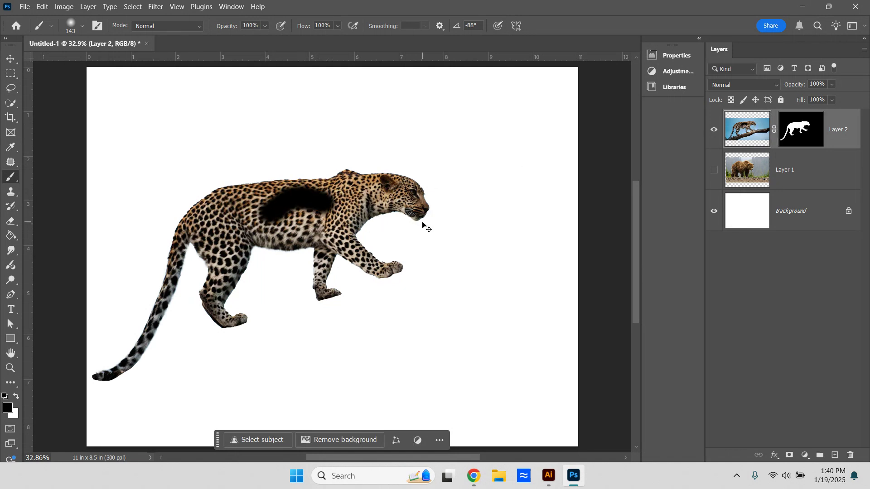
{"action": "key", "text": "ctrl+z"}
Step: Paint black on Layer 2's mask across the leopard's neck and mid-body to hide them, and undo both strokes
{"action": "left_click", "coordinate": [801, 130]}
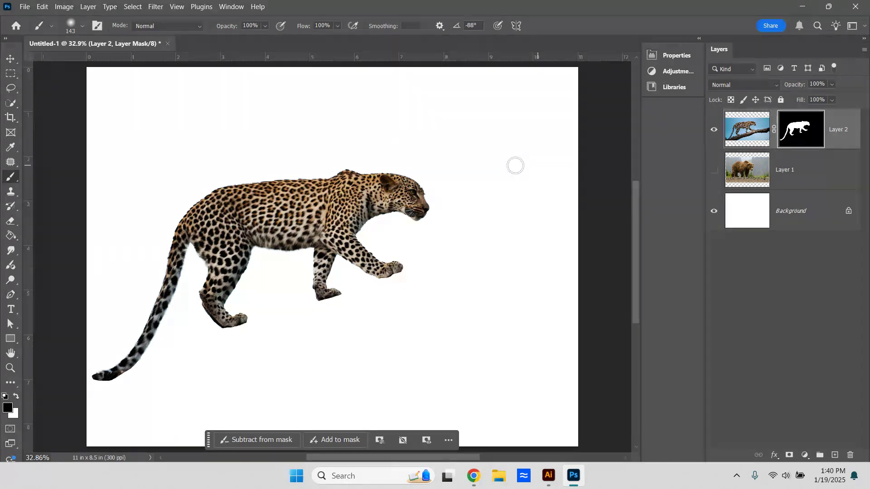
{"action": "mouse_move", "coordinate": [352, 172]}
{"action": "left_mouse_down"}
{"action": "mouse_move", "coordinate": [354, 203]}
{"action": "mouse_move", "coordinate": [371, 213]}
{"action": "left_mouse_up"}
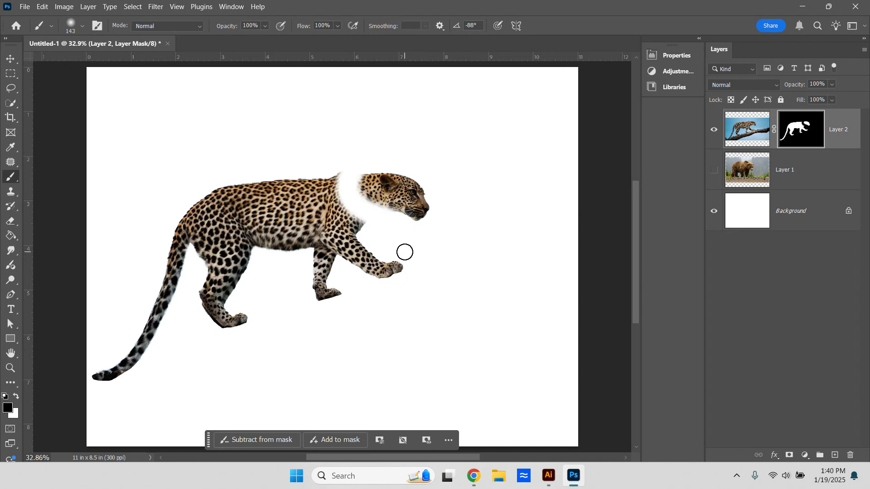
{"action": "mouse_move", "coordinate": [312, 164]}
{"action": "left_mouse_down"}
{"action": "mouse_move", "coordinate": [295, 192]}
{"action": "mouse_move", "coordinate": [302, 240]}
{"action": "mouse_move", "coordinate": [293, 278]}
{"action": "left_mouse_up"}
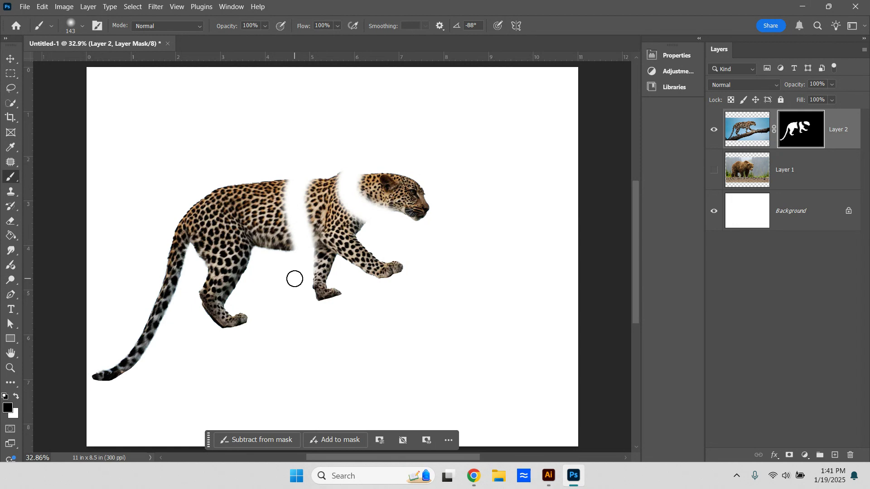
{"action": "key", "text": "ctrl+z"}
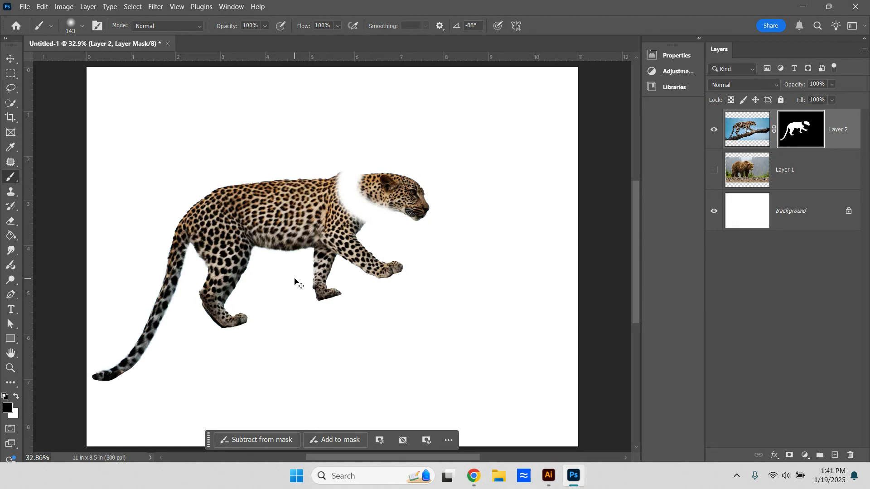
{"action": "key", "text": "ctrl+z"}
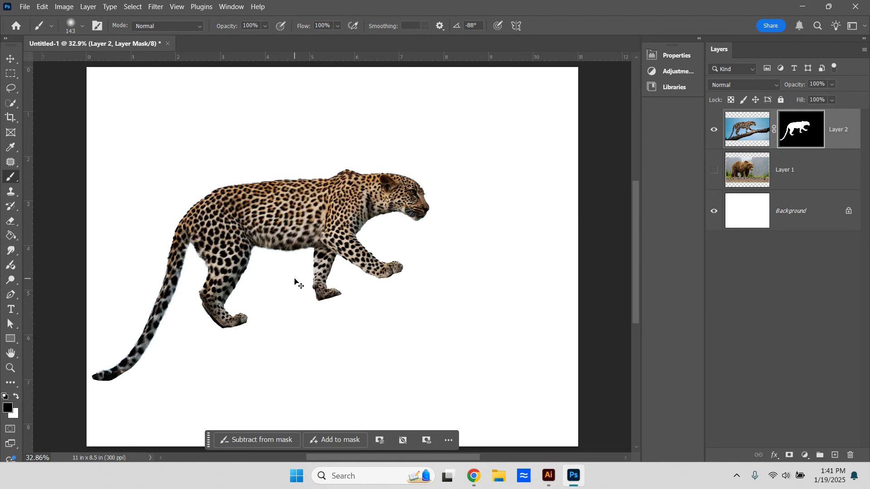
Step: Paint white on Layer 2's mask around the whole leopard to reveal the sky and branch bordering it
{"action": "left_click", "coordinate": [17, 397]}
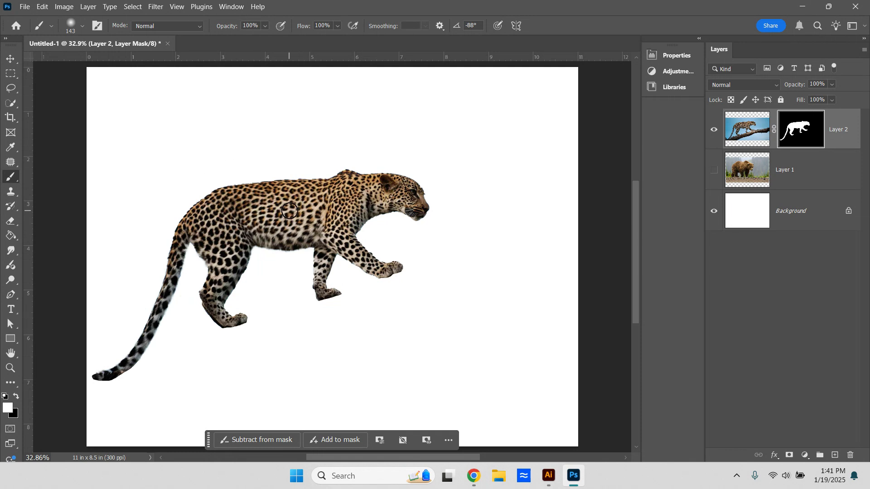
{"action": "mouse_move", "coordinate": [290, 210]}
{"action": "left_mouse_down"}
{"action": "mouse_move", "coordinate": [370, 170]}
{"action": "mouse_move", "coordinate": [431, 199]}
{"action": "mouse_move", "coordinate": [430, 212]}
{"action": "mouse_move", "coordinate": [414, 219]}
{"action": "mouse_move", "coordinate": [364, 228]}
{"action": "mouse_move", "coordinate": [361, 240]}
{"action": "mouse_move", "coordinate": [398, 263]}
{"action": "mouse_move", "coordinate": [398, 274]}
{"action": "mouse_move", "coordinate": [367, 278]}
{"action": "mouse_move", "coordinate": [342, 262]}
{"action": "mouse_move", "coordinate": [335, 272]}
{"action": "mouse_move", "coordinate": [342, 292]}
{"action": "mouse_move", "coordinate": [326, 303]}
{"action": "mouse_move", "coordinate": [314, 293]}
{"action": "mouse_move", "coordinate": [312, 258]}
{"action": "mouse_move", "coordinate": [256, 255]}
{"action": "mouse_move", "coordinate": [227, 305]}
{"action": "mouse_move", "coordinate": [247, 323]}
{"action": "mouse_move", "coordinate": [231, 329]}
{"action": "mouse_move", "coordinate": [205, 323]}
{"action": "mouse_move", "coordinate": [202, 262]}
{"action": "mouse_move", "coordinate": [192, 249]}
{"action": "mouse_move", "coordinate": [148, 344]}
{"action": "mouse_move", "coordinate": [108, 382]}
{"action": "mouse_move", "coordinate": [93, 385]}
{"action": "mouse_move", "coordinate": [149, 331]}
{"action": "mouse_move", "coordinate": [169, 251]}
{"action": "mouse_move", "coordinate": [199, 194]}
{"action": "mouse_move", "coordinate": [247, 173]}
{"action": "mouse_move", "coordinate": [365, 176]}
{"action": "left_mouse_up"}
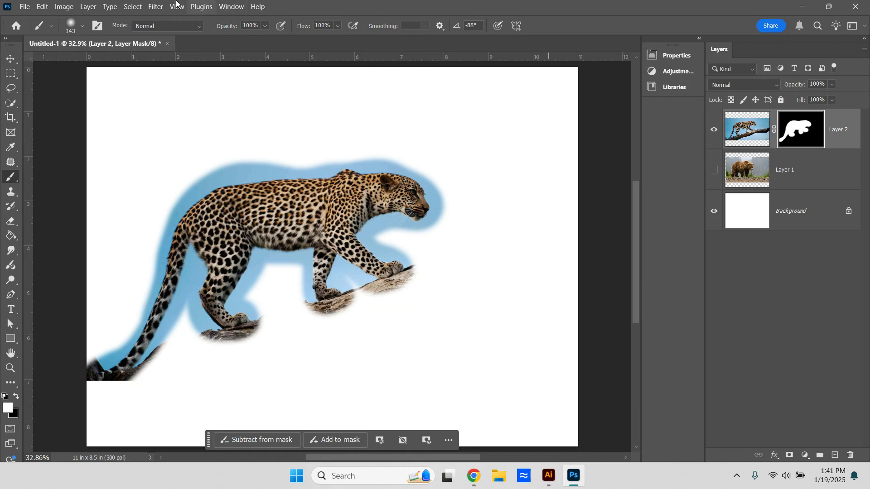
{"action": "key", "text": "alt+Tab"}
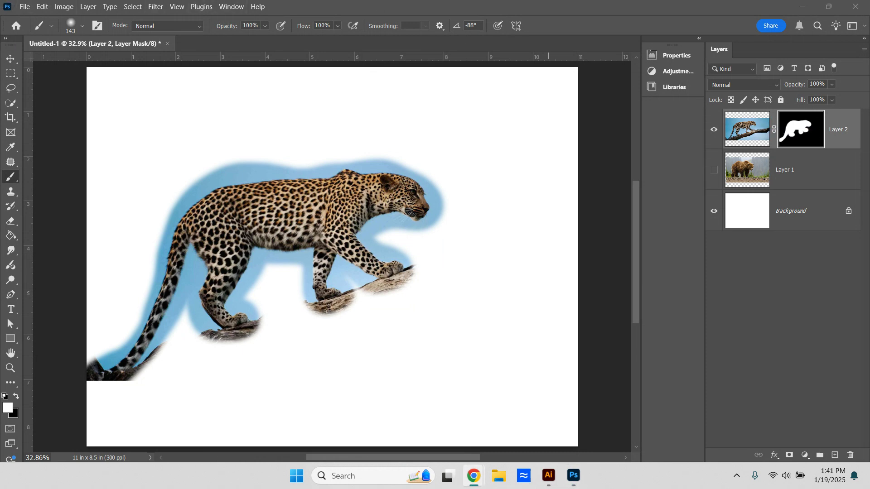